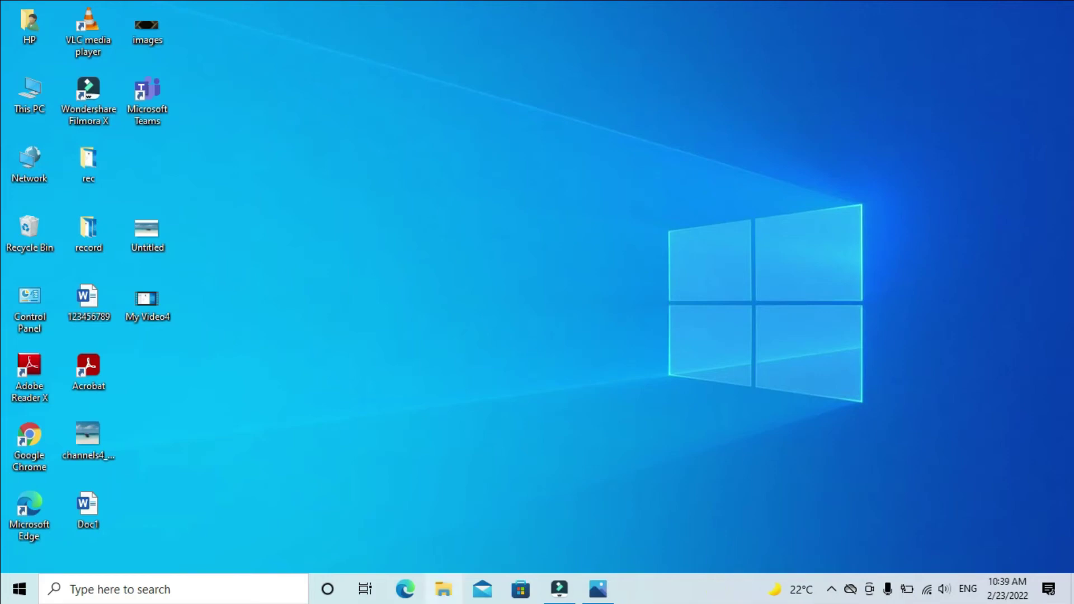
Launch Microsoft Word by searching 'WORD' in the Windows taskbar search box
{"action": "left_click", "coordinate": [256, 593]}
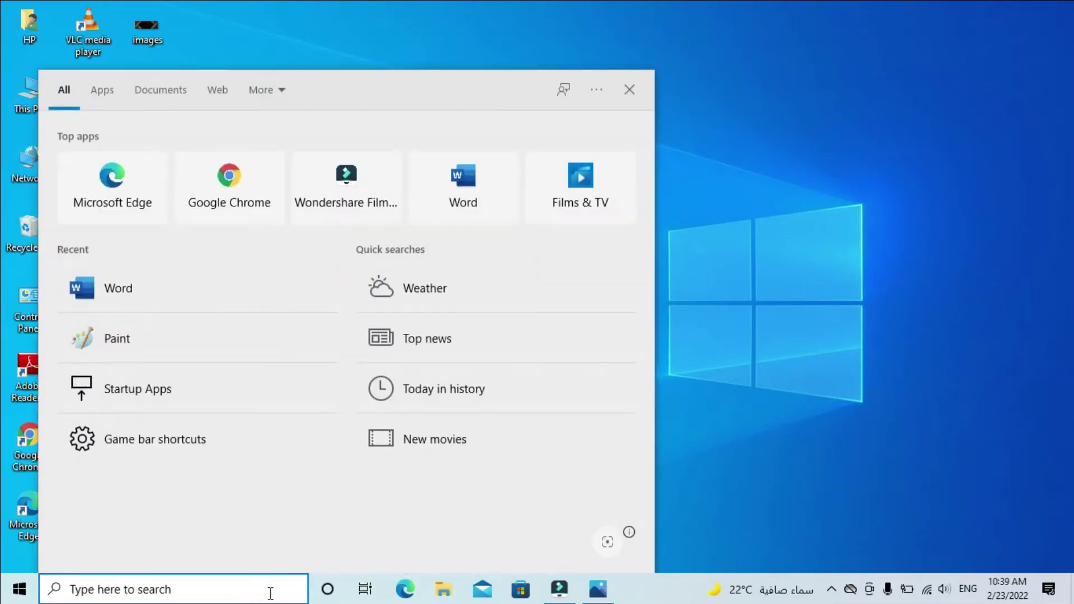
{"action": "type", "text": "WORD"}
{"action": "key", "text": "Return"}
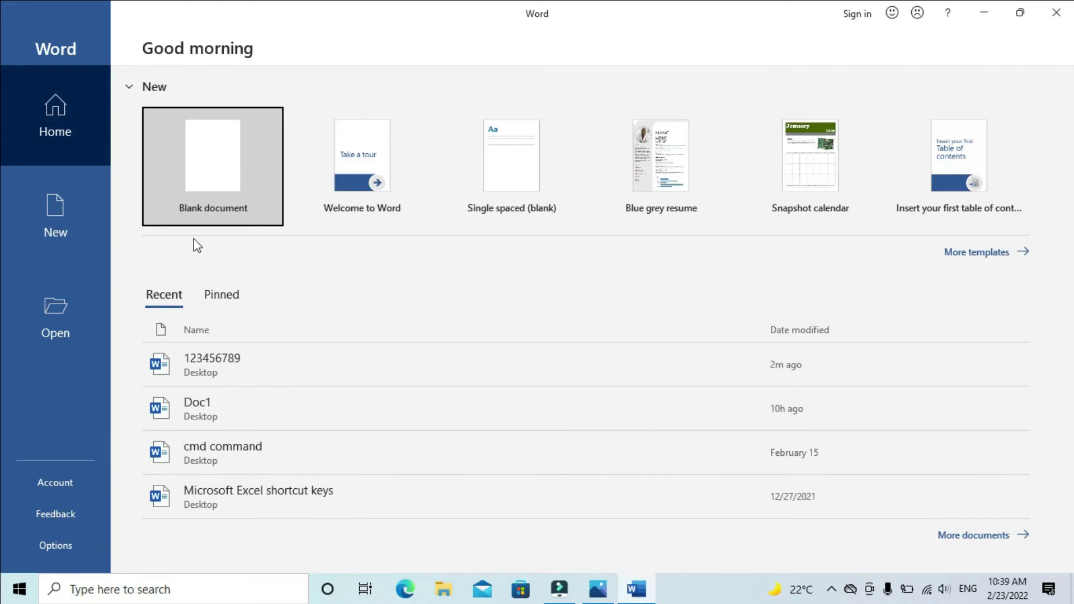
Create a blank document headed 'HOW TO ENABLE ARABIC NUMBERS IN WORD/EXCEL'
{"action": "left_click", "coordinate": [200, 171]}
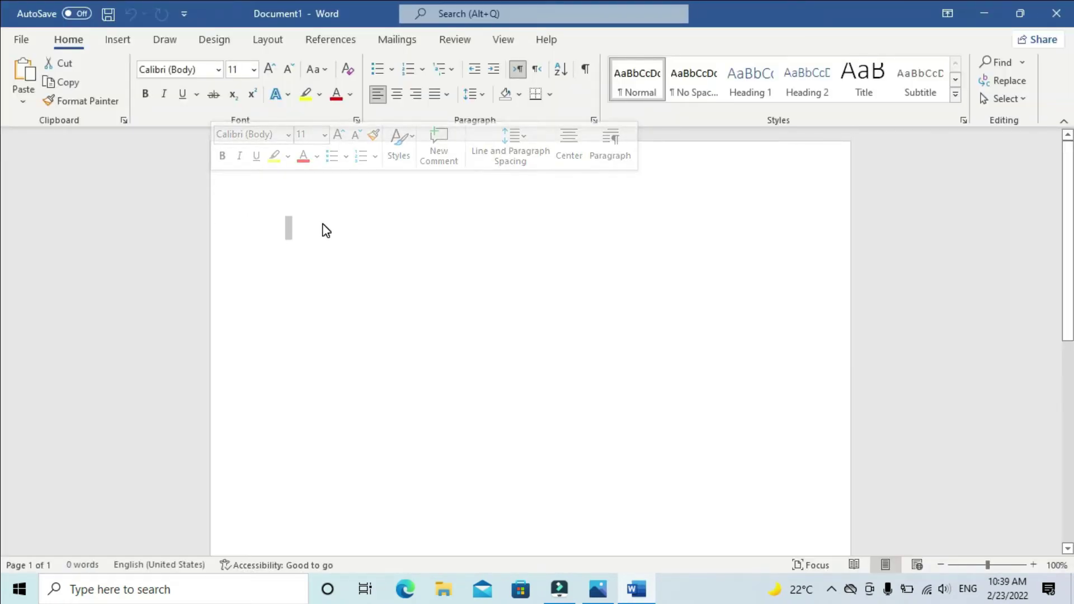
{"action": "left_click", "coordinate": [317, 227]}
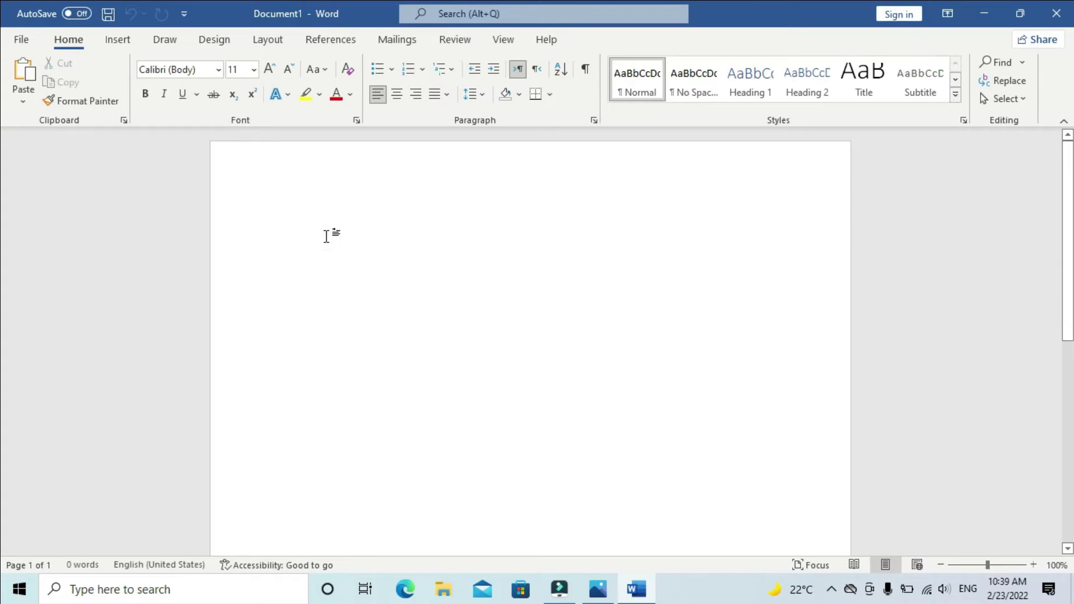
{"action": "type", "text": "HOW TO ENABLE ARABI"}
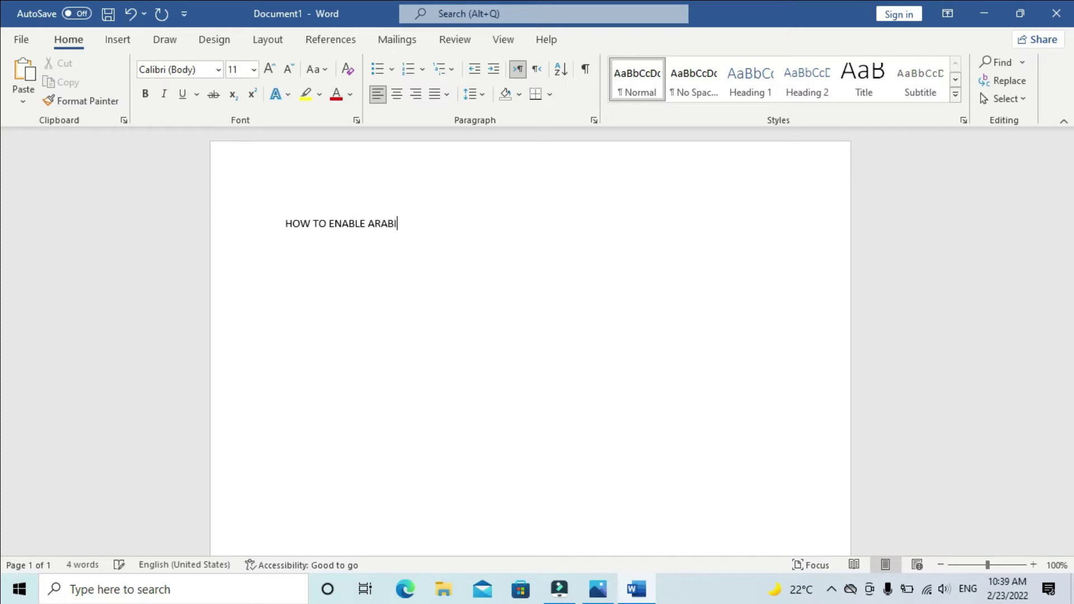
{"action": "type", "text": "C NUM"}
{"action": "type", "text": "BERS "}
{"action": "type", "text": "IN WORD"}
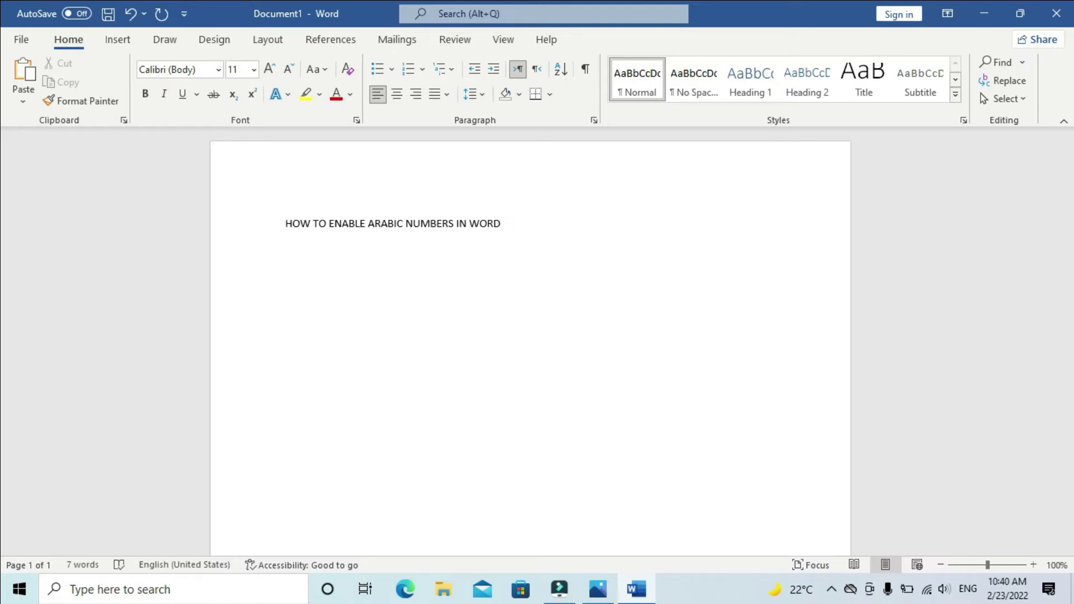
{"action": "type", "text": "/EXCEL"}
Add two lines of 123456789 below the heading, switching input to English (United Kingdom)
{"action": "key", "text": "Return"}
{"action": "key", "text": "Return"}
{"action": "type", "text": "123"}
{"action": "type", "text": "456789"}
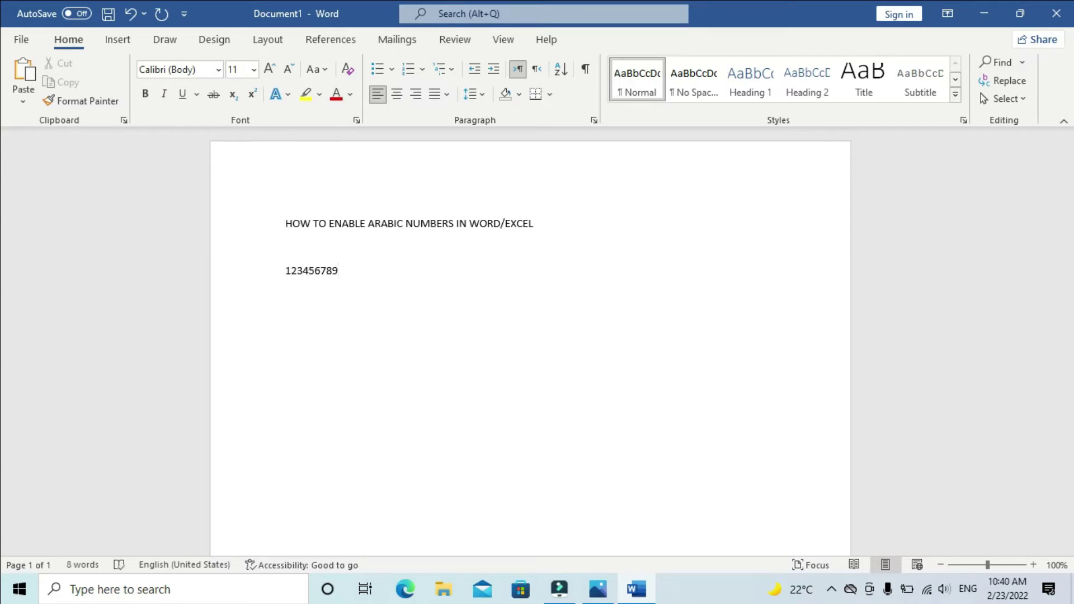
{"action": "key", "text": "Return"}
{"action": "key", "text": "alt+shift"}
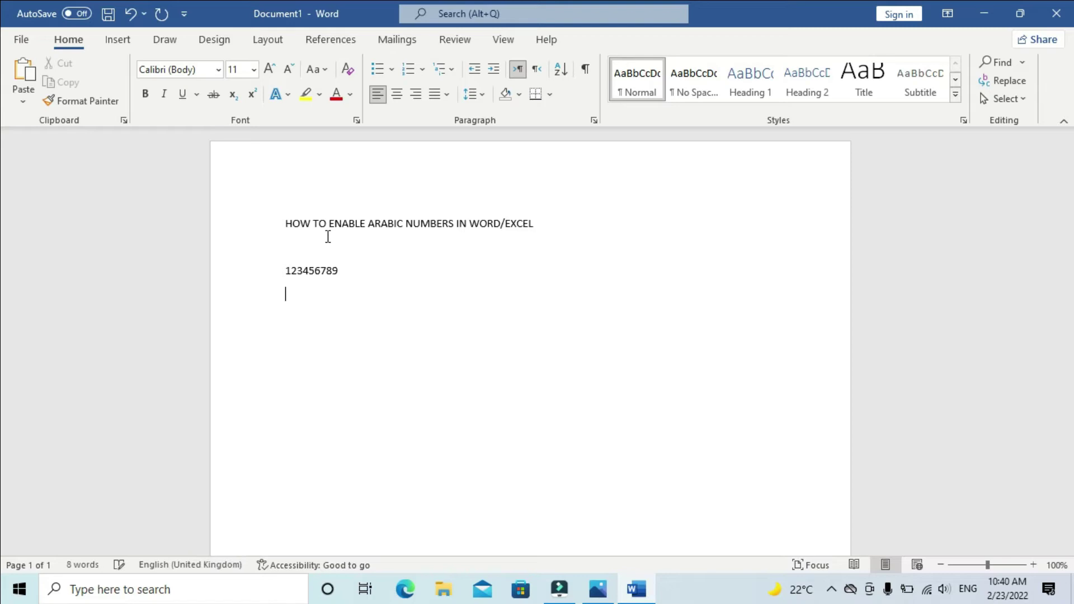
{"action": "type", "text": "123456789"}
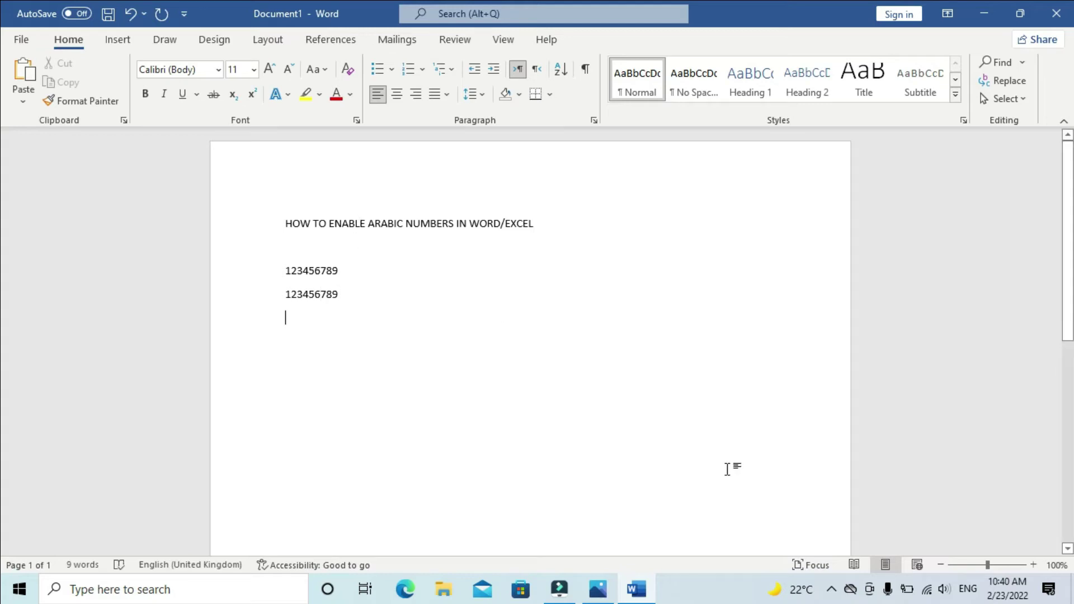
Type a third 123456789 line with the Arabic keyboard, then return to English (United States) input
{"action": "left_click", "coordinate": [970, 589]}
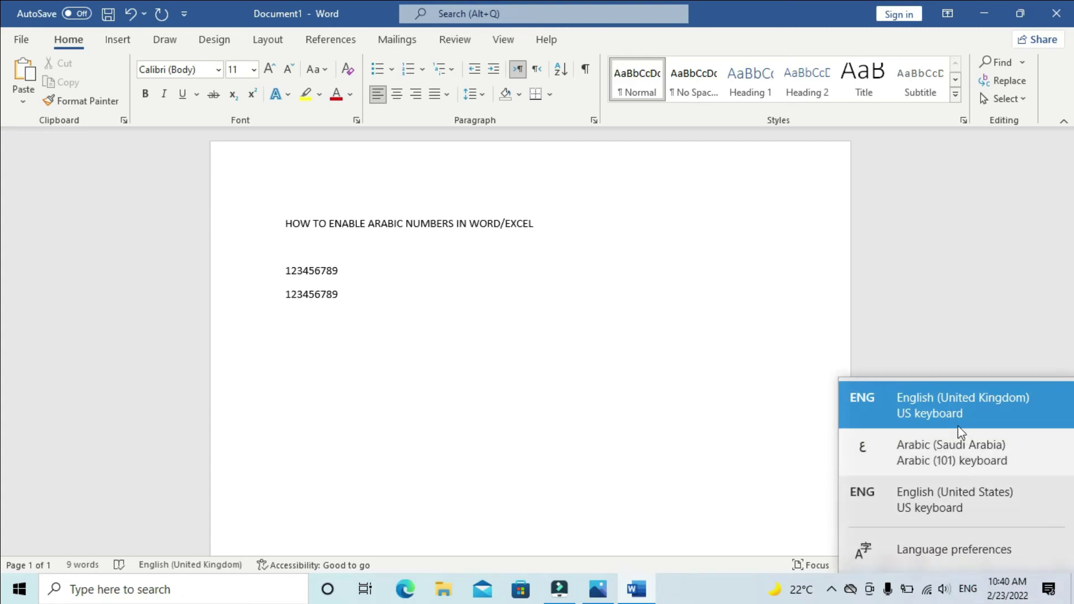
{"action": "left_click", "coordinate": [946, 464]}
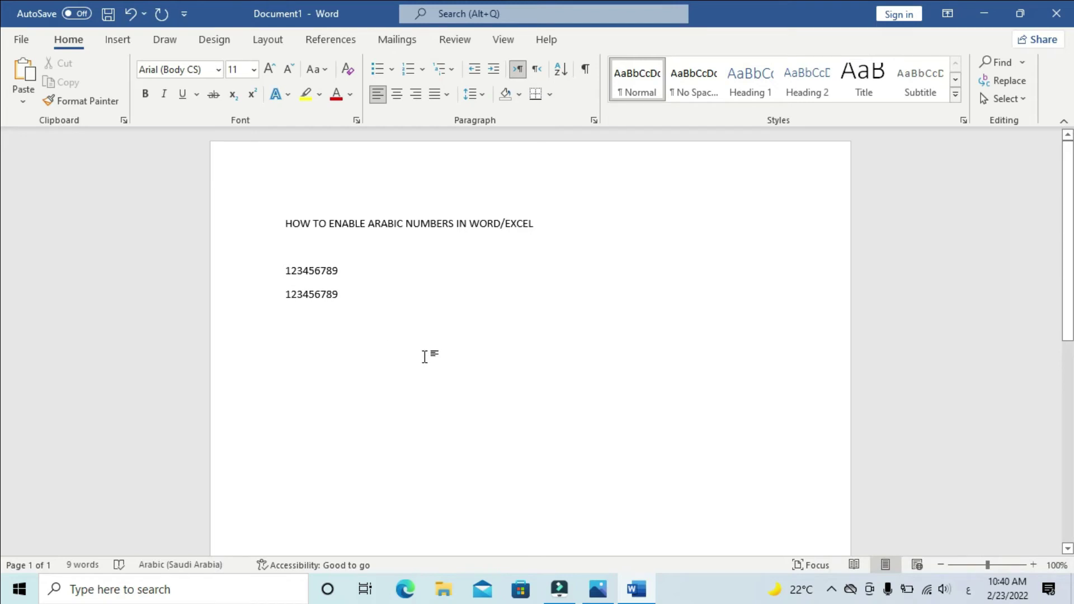
{"action": "type", "text": "123456789"}
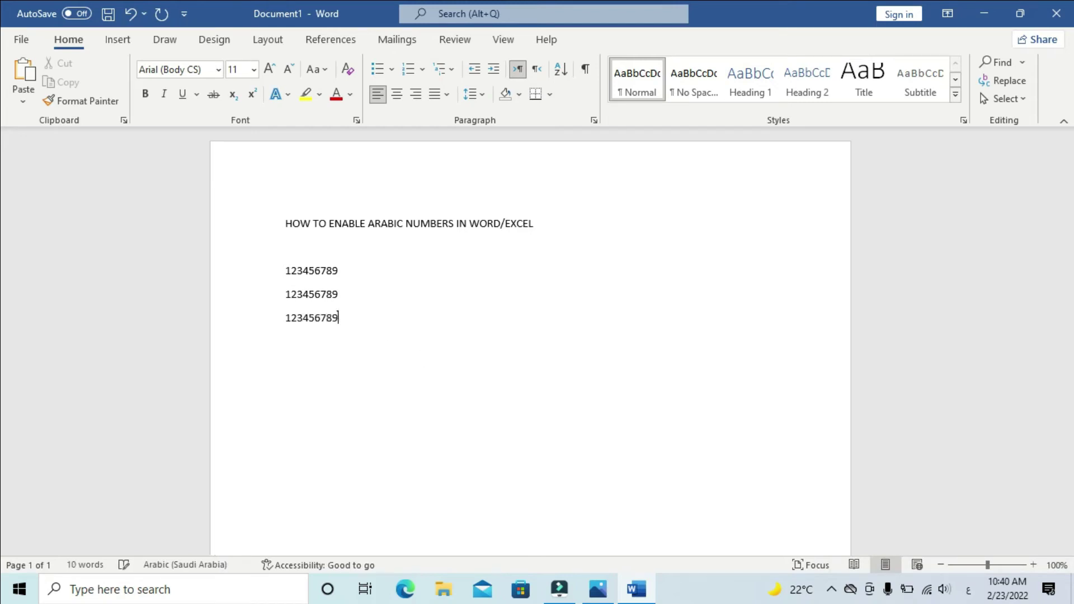
{"action": "key", "text": "Return"}
{"action": "key", "text": "alt+shift"}
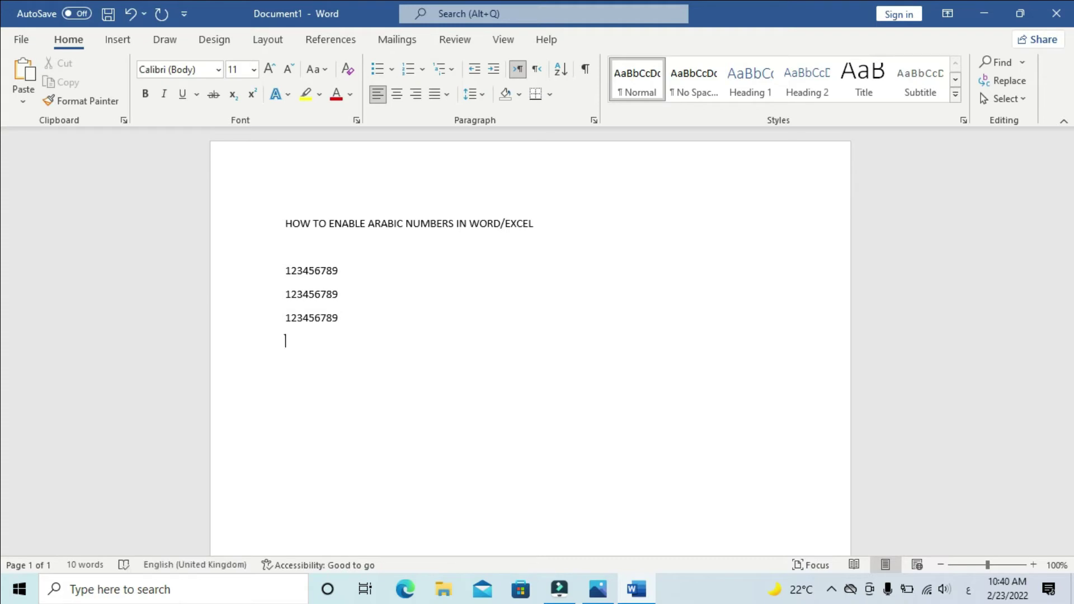
{"action": "key", "text": "alt+shift"}
Type 'NOT WORK?' and, on the next line, 'THEN GO TO SETTING'
{"action": "type", "text": "NOT WORK"}
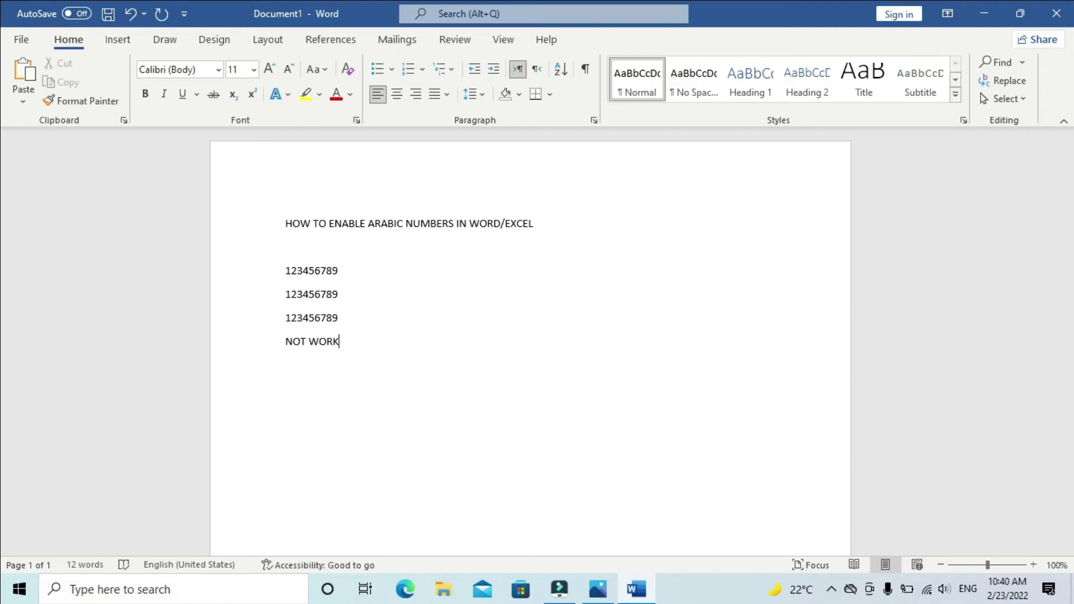
{"action": "type", "text": "?"}
{"action": "key", "text": "Return"}
{"action": "type", "text": "THEN GO TO SETTING"}
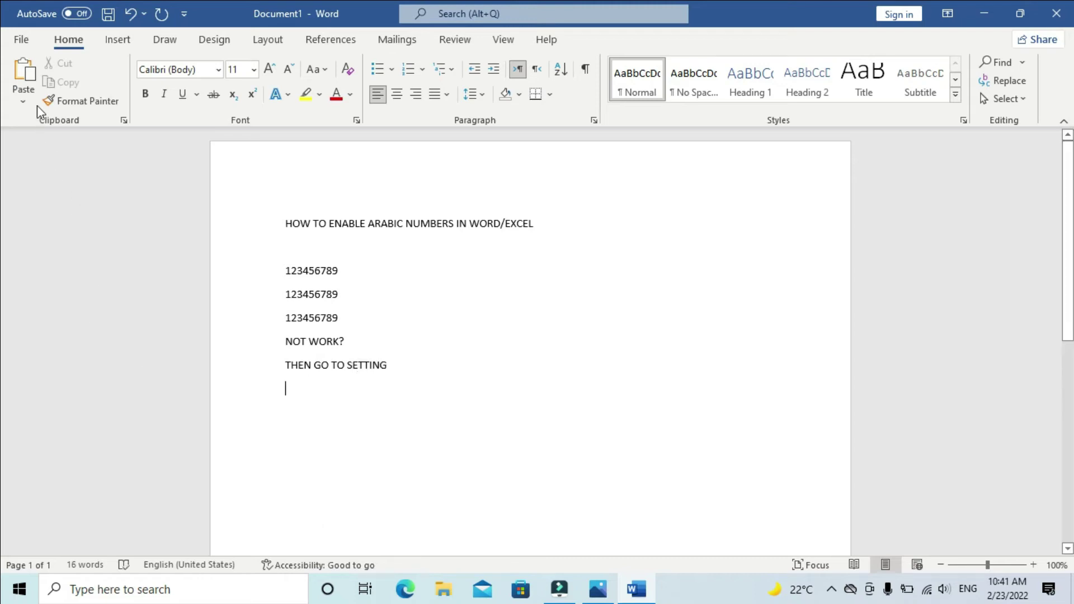
Open Word Options on the Advanced page and scroll to the document content settings
{"action": "left_click", "coordinate": [17, 40]}
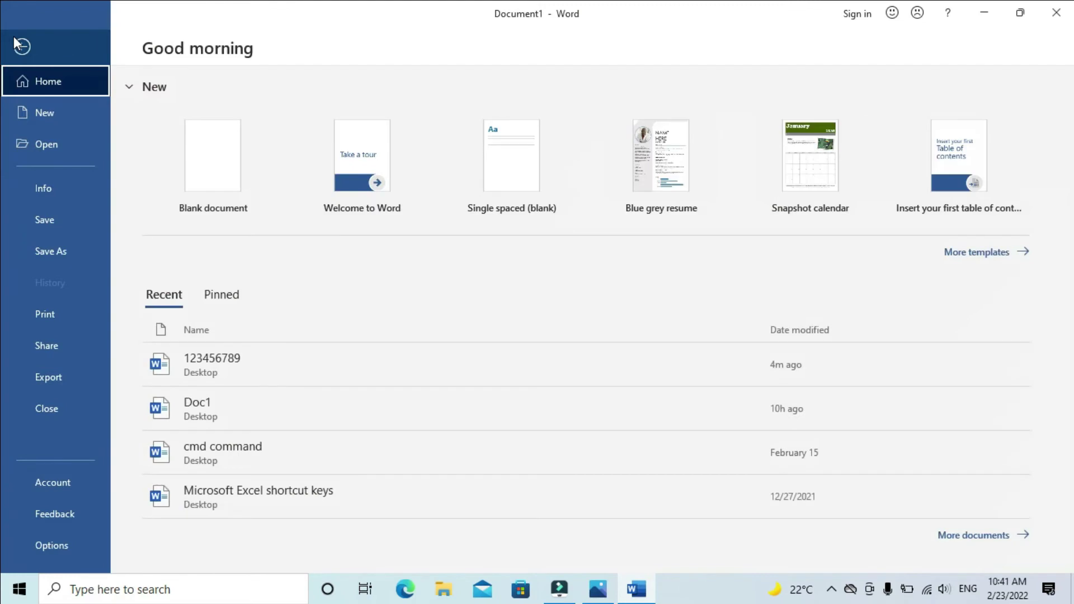
{"action": "left_click", "coordinate": [49, 538]}
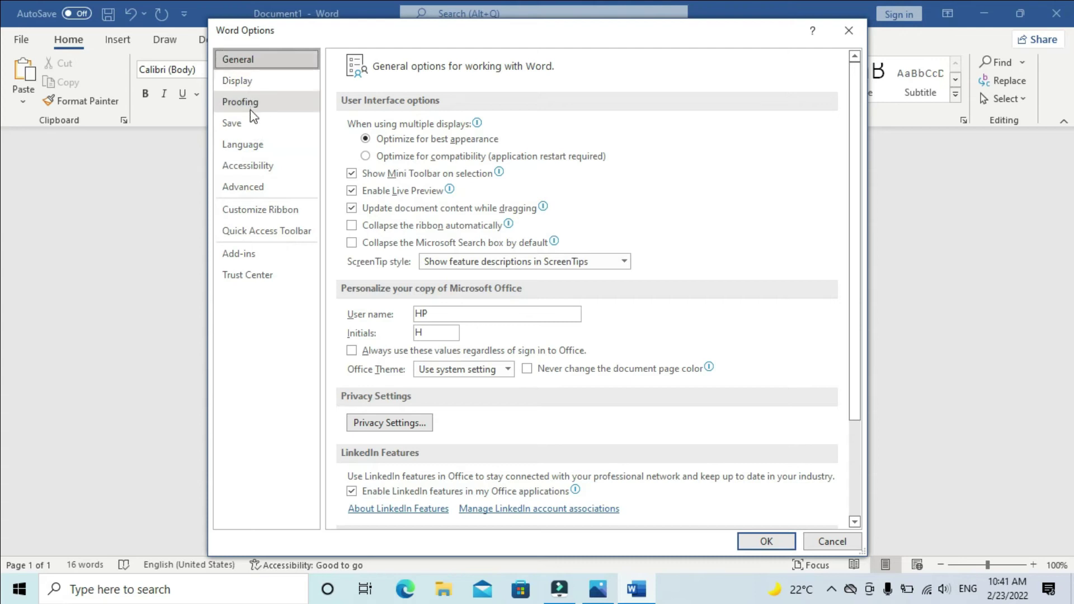
{"action": "left_click", "coordinate": [262, 191]}
{"action": "left_click_drag", "start_coordinate": [854, 137], "coordinate": [864, 272]}
{"action": "scroll", "coordinate": [863, 269], "scroll_direction": "down", "scroll_amount": 1}
{"action": "scroll", "coordinate": [864, 278], "scroll_direction": "down", "scroll_amount": 1}
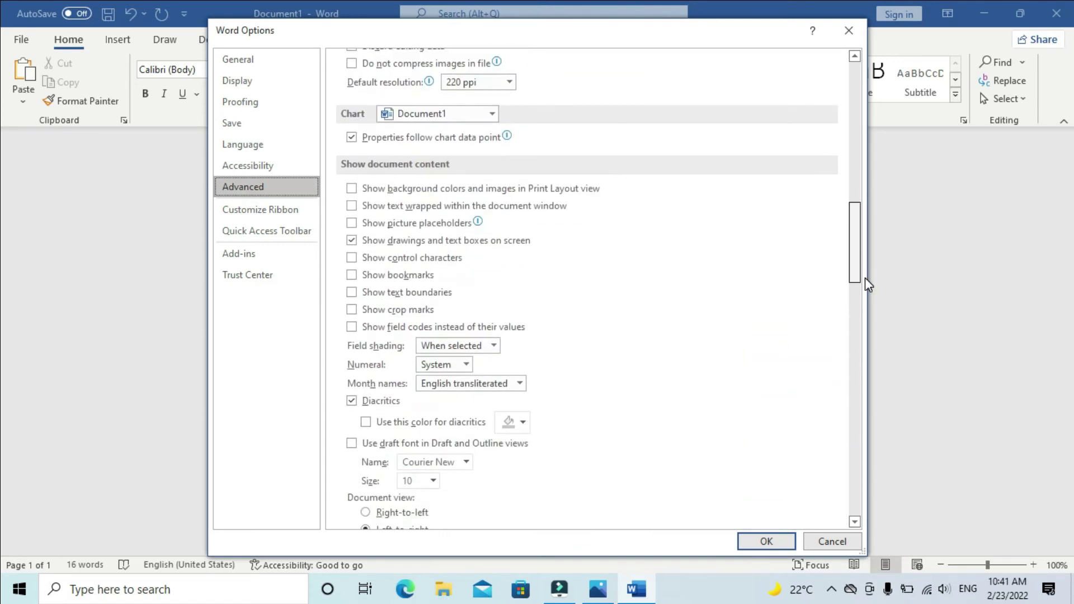
Set Numeral to Context and Month names to Arabic, keep field shading When selected, and apply
{"action": "left_click", "coordinate": [493, 346]}
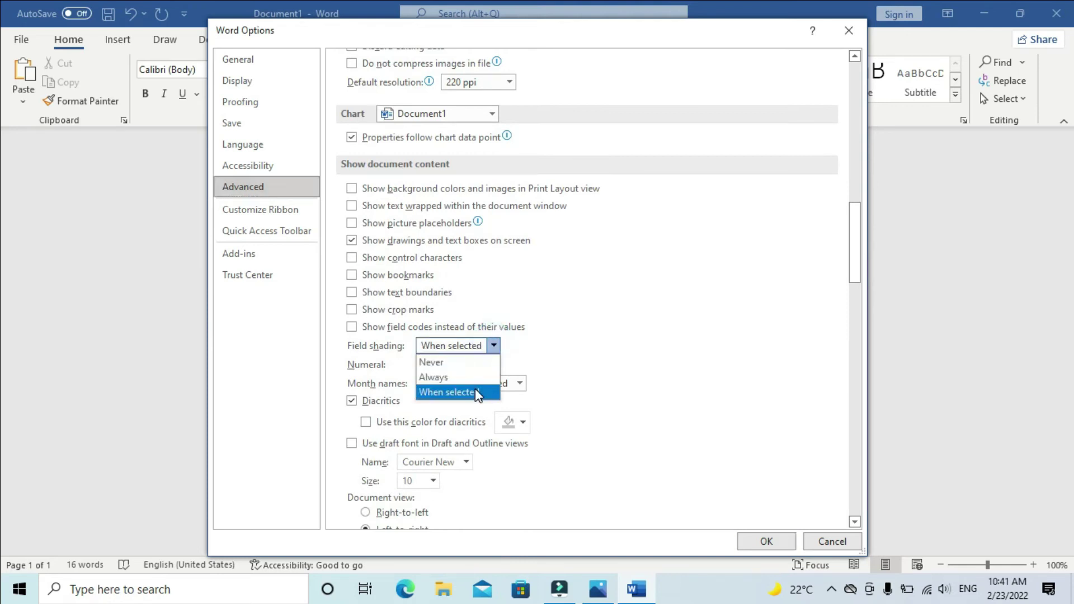
{"action": "left_click", "coordinate": [474, 388]}
{"action": "left_click", "coordinate": [465, 364]}
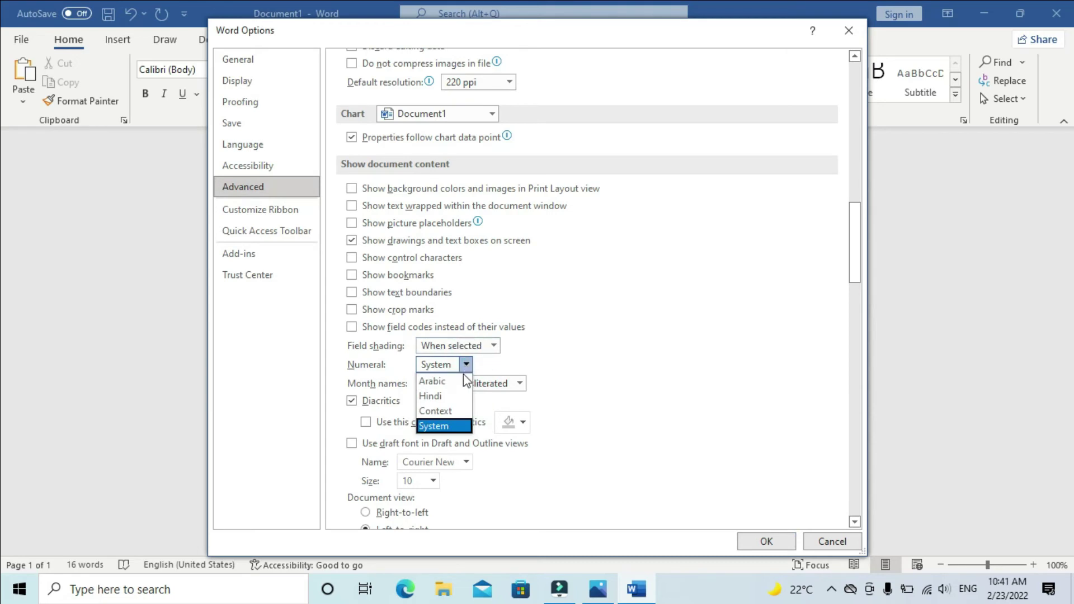
{"action": "left_click", "coordinate": [448, 407]}
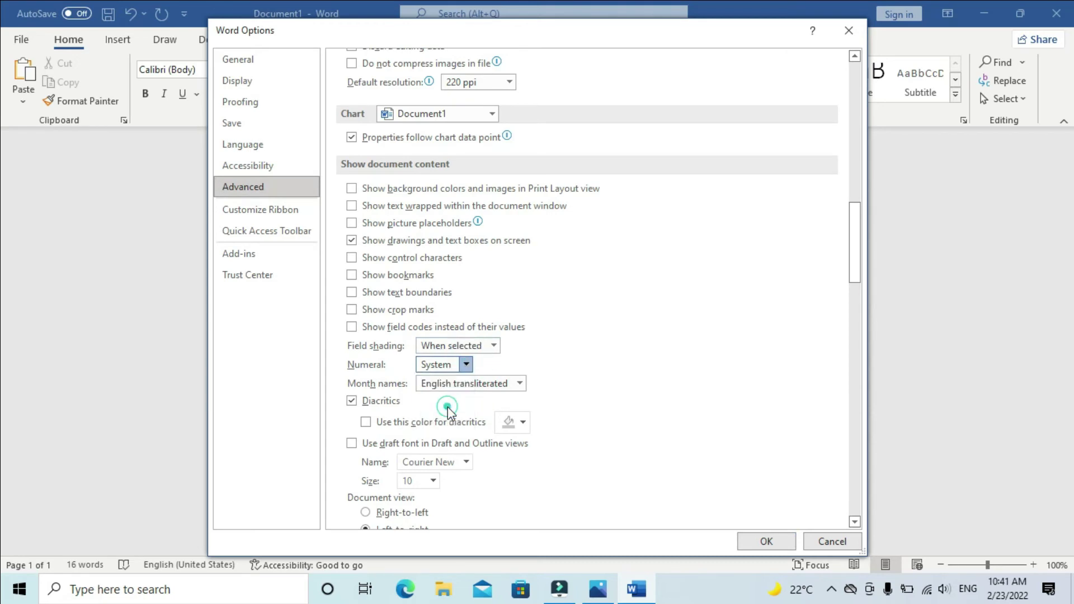
{"action": "left_click", "coordinate": [520, 385]}
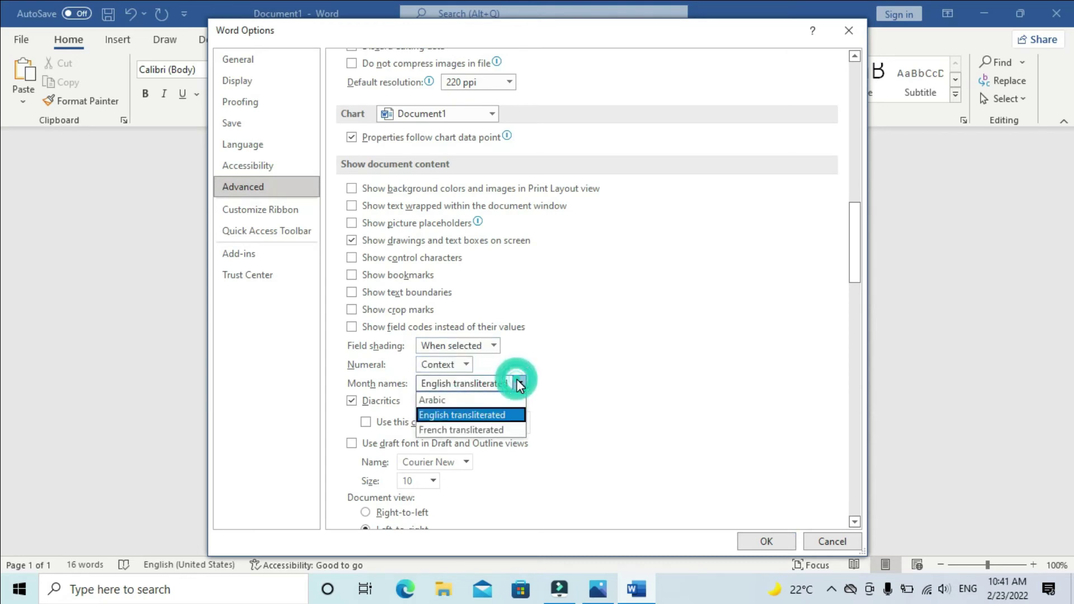
{"action": "left_click", "coordinate": [485, 399]}
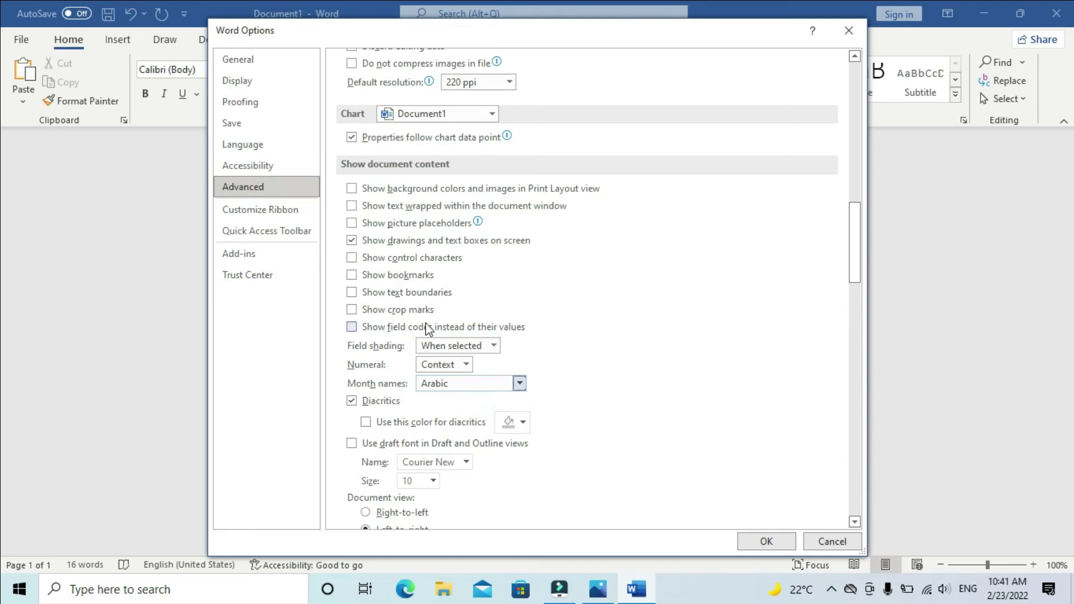
{"action": "left_click", "coordinate": [500, 346]}
{"action": "left_click", "coordinate": [766, 541]}
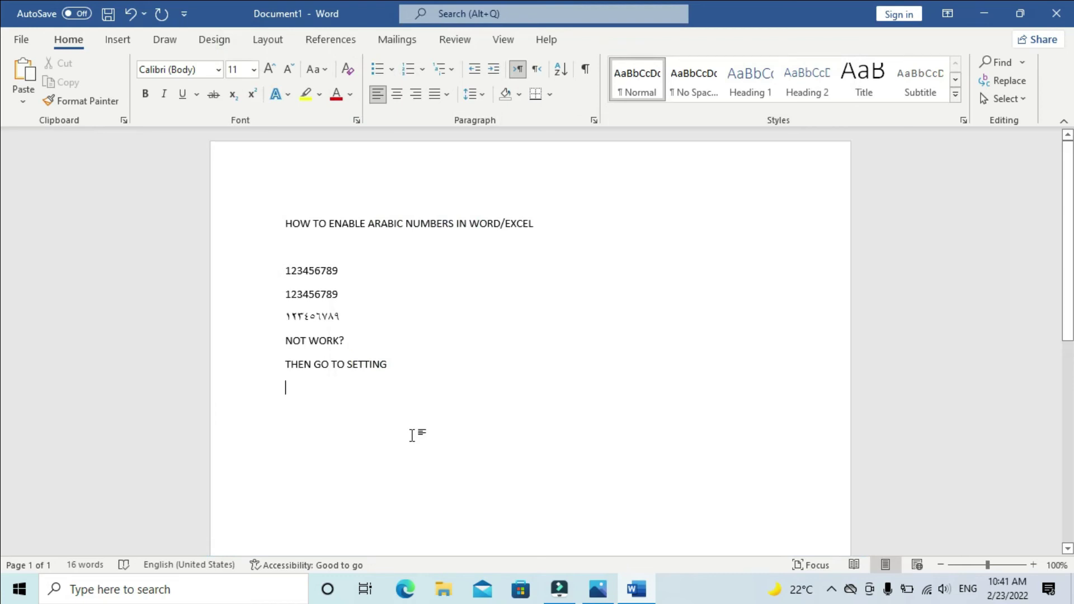
Add a 123456 line followed by its Arabic-Indic version ١٢٣٤٥٦ typed with the Arabic keyboard
{"action": "type", "text": "123456"}
{"action": "key", "text": "Return"}
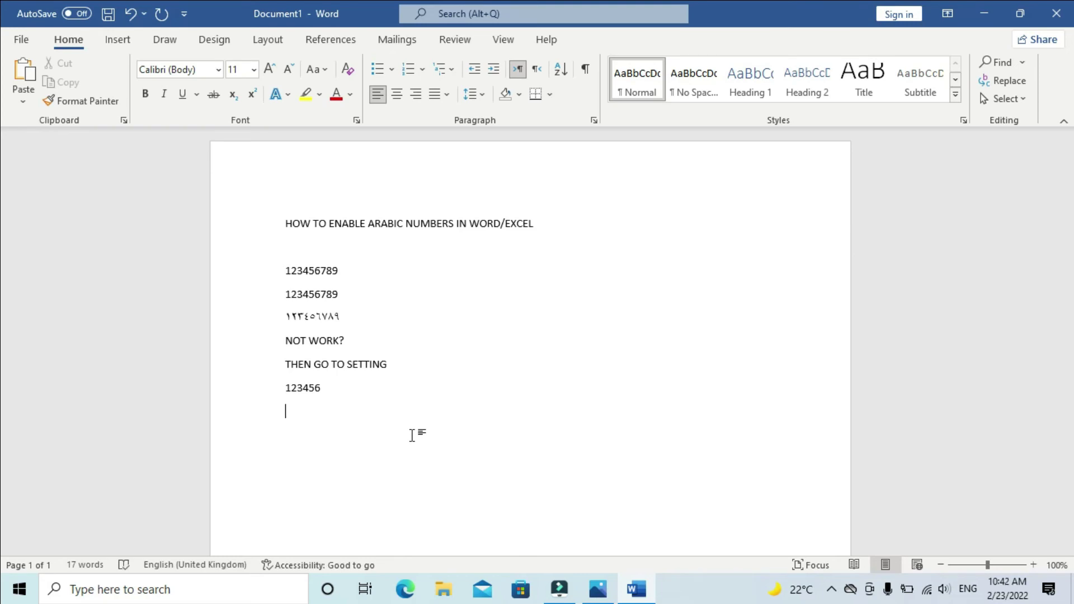
{"action": "key", "text": "alt+shift"}
{"action": "type", "text": "١٢٣٤٥٦"}
{"action": "key", "text": "Return"}
Leave a blank line and type the closing 'THANKYOUFOR UNDERSTANDING AND WATICHING.' in English
{"action": "key", "text": "alt+shift"}
{"action": "key", "text": "Return"}
{"action": "type", "text": "THANK"}
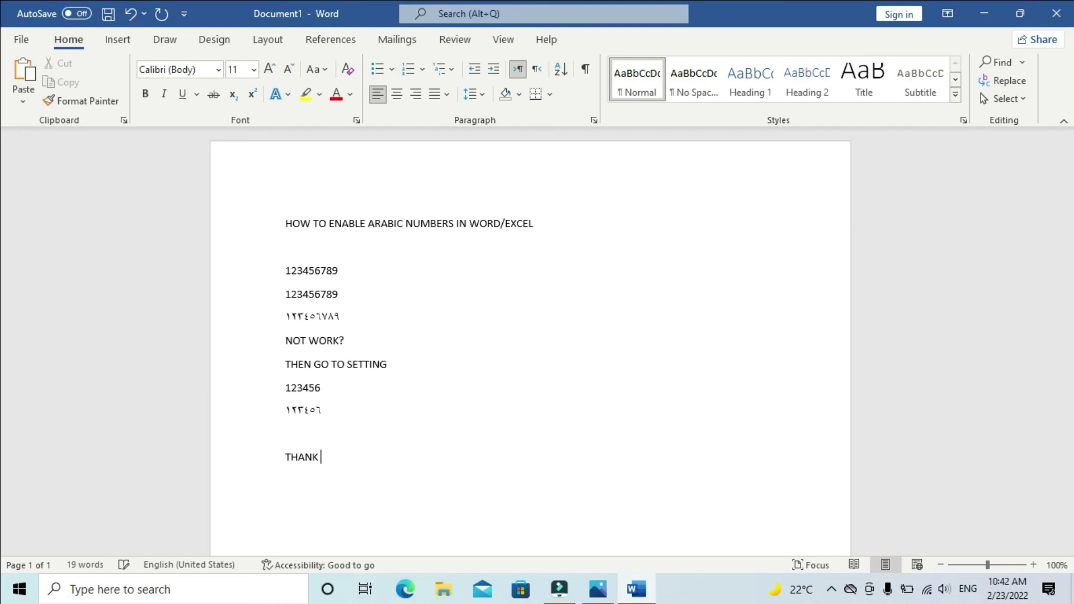
{"action": "type", "text": "YOU "}
{"action": "type", "text": "FOR UNDERSTANDING AND WATICHING"}
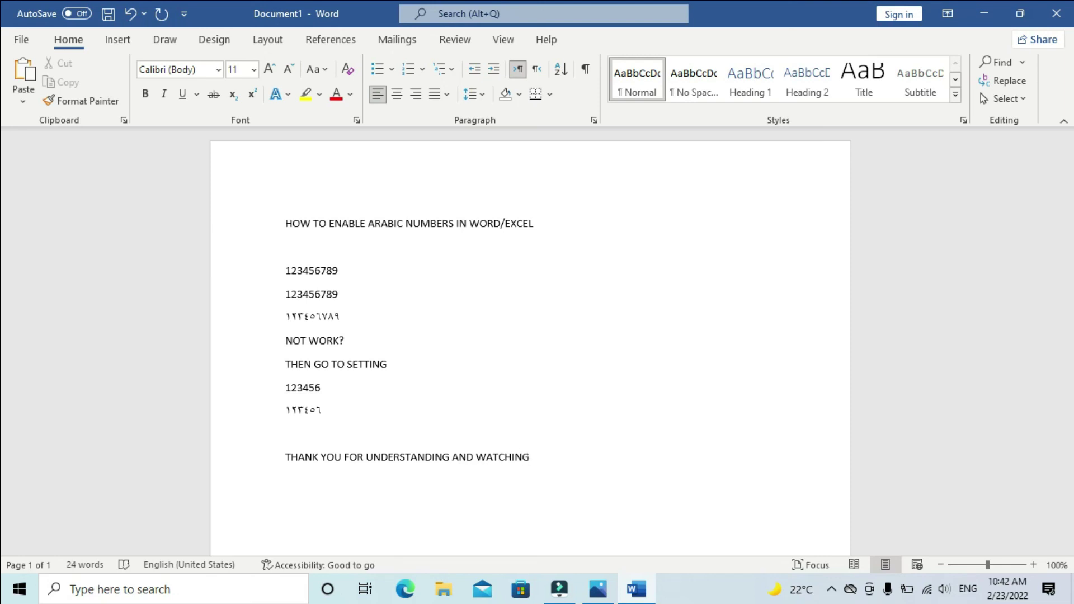
{"action": "type", "text": "."}
Save the file to This PC > Desktop as 'HOW TO ENABLE ARABIC NUMBERS IN WORD', then close Word
{"action": "left_click", "coordinate": [108, 14]}
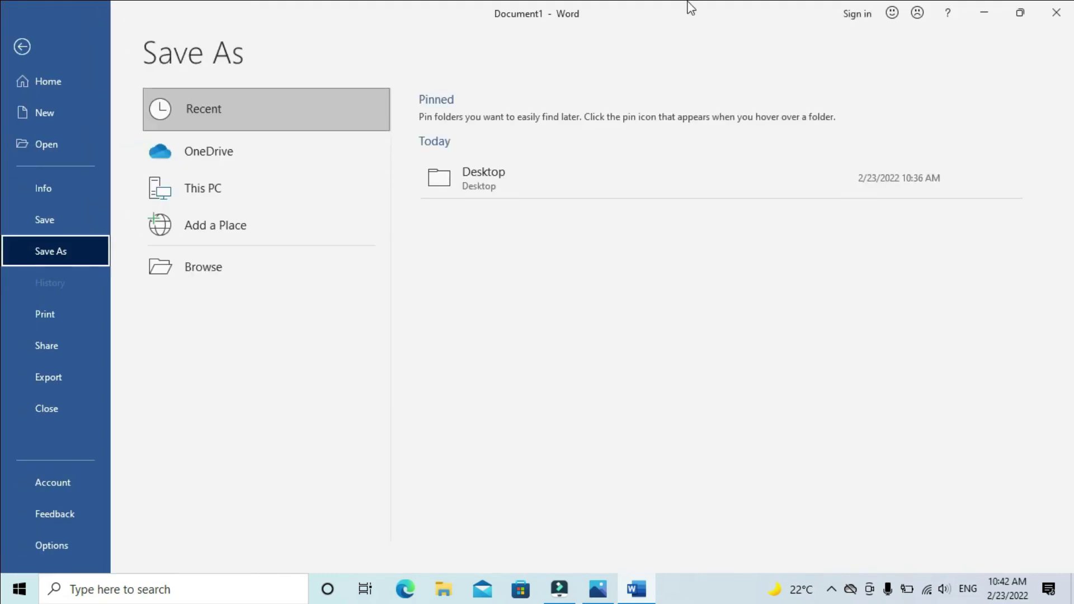
{"action": "left_click", "coordinate": [220, 196]}
{"action": "left_click", "coordinate": [571, 173]}
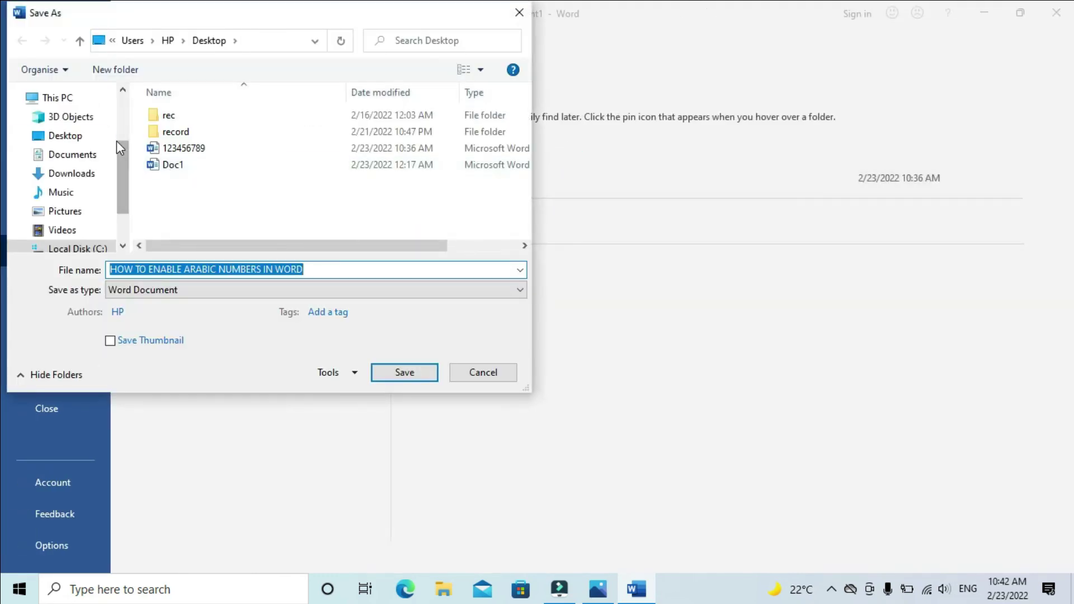
{"action": "left_click", "coordinate": [84, 138]}
{"action": "left_click", "coordinate": [404, 372]}
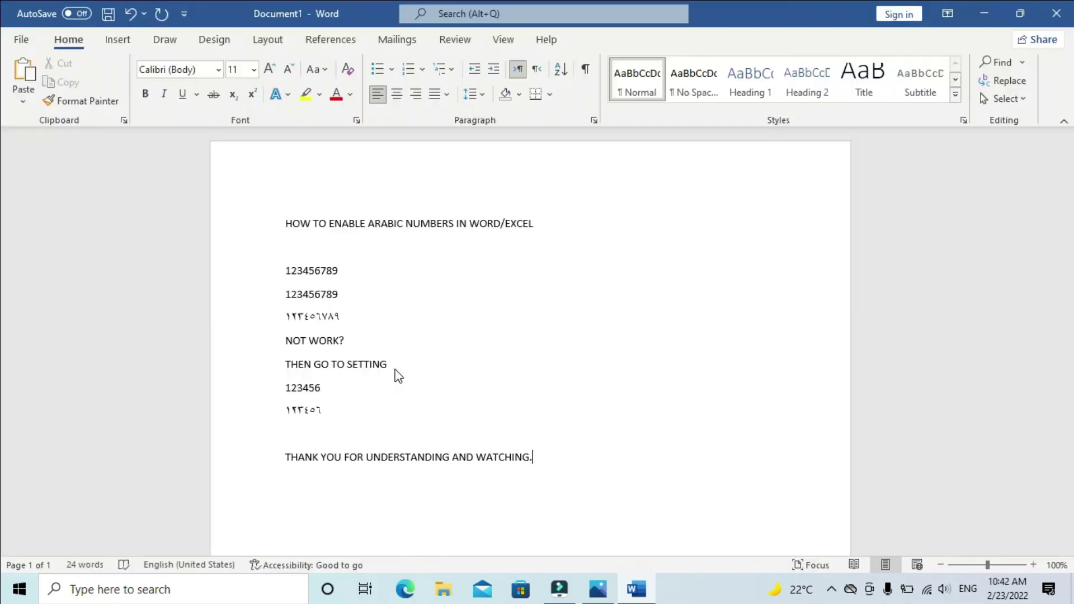
{"action": "left_click", "coordinate": [1056, 14]}
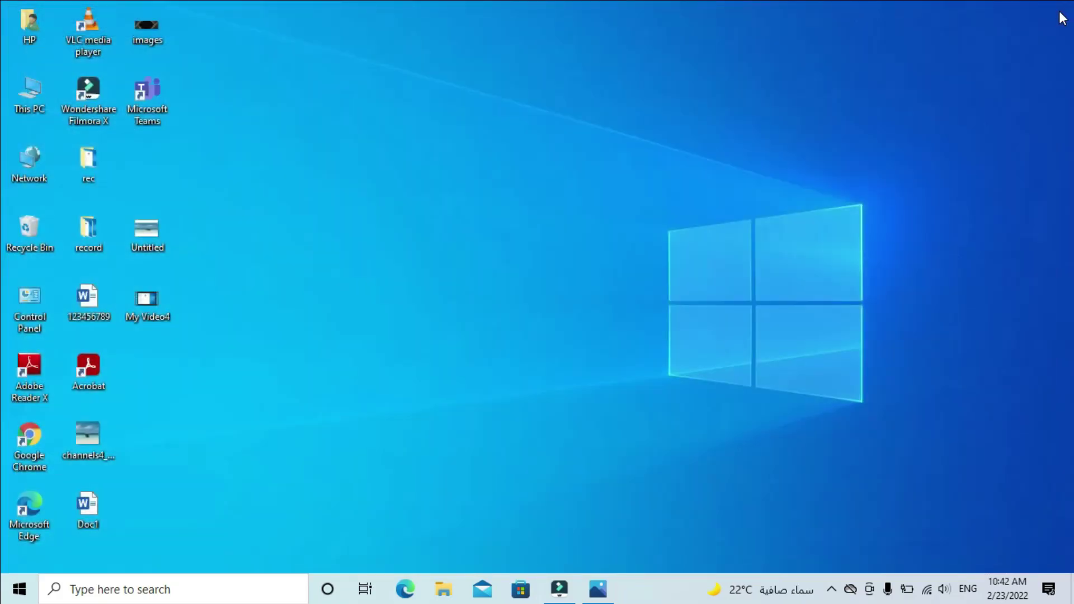